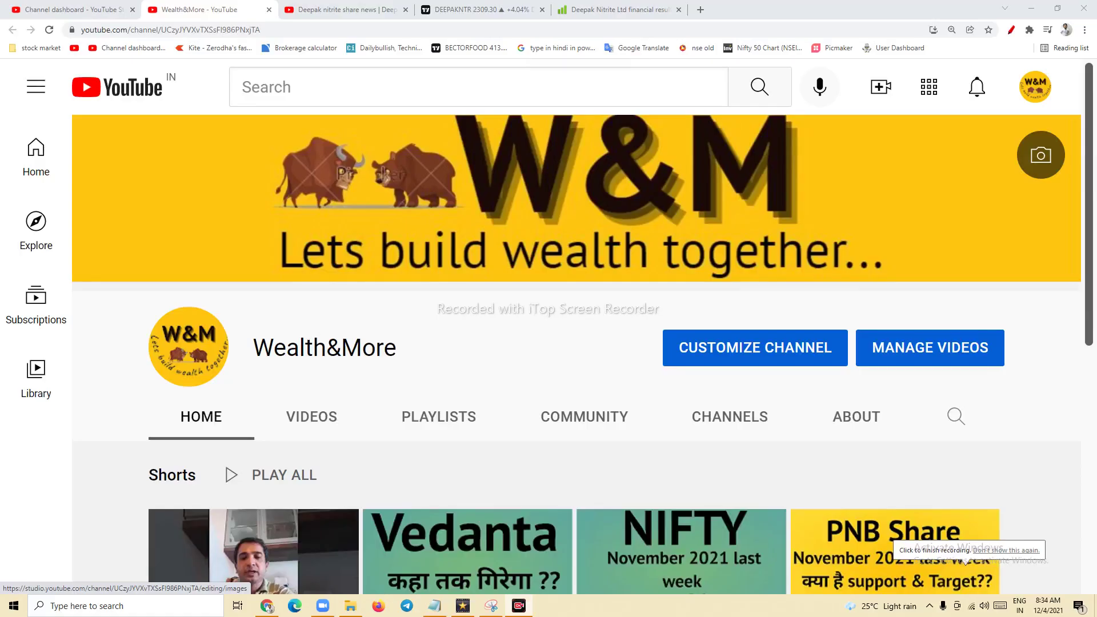
- View the Deepak nitrite share news video, then bring up the DEEPAKNTR daily chart
{"action": "left_click", "coordinate": [342, 10]}
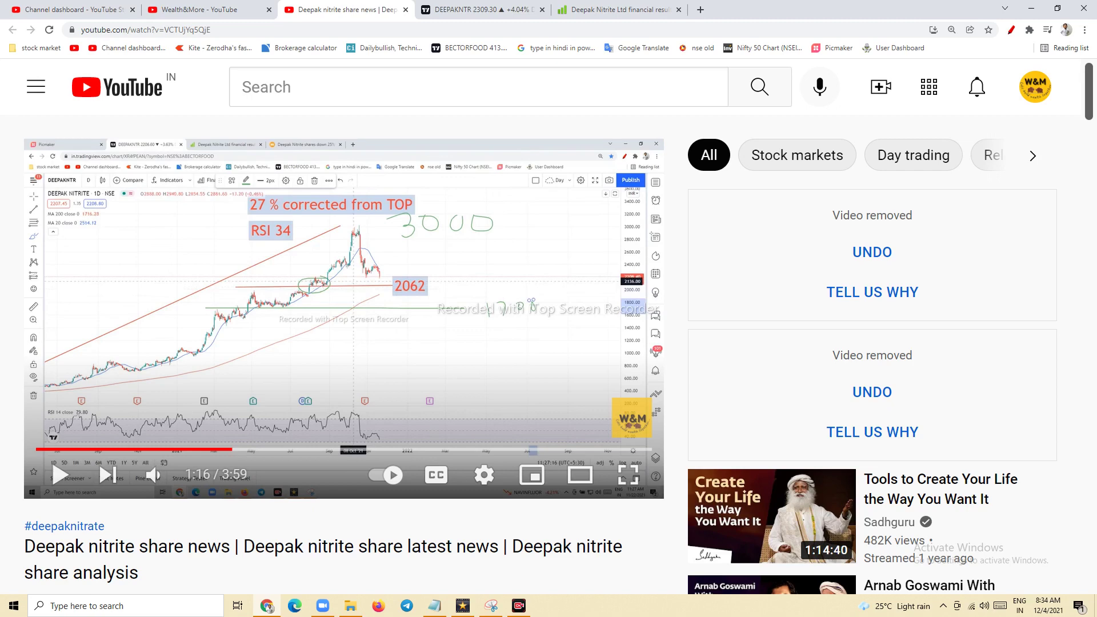
{"action": "left_click", "coordinate": [480, 10]}
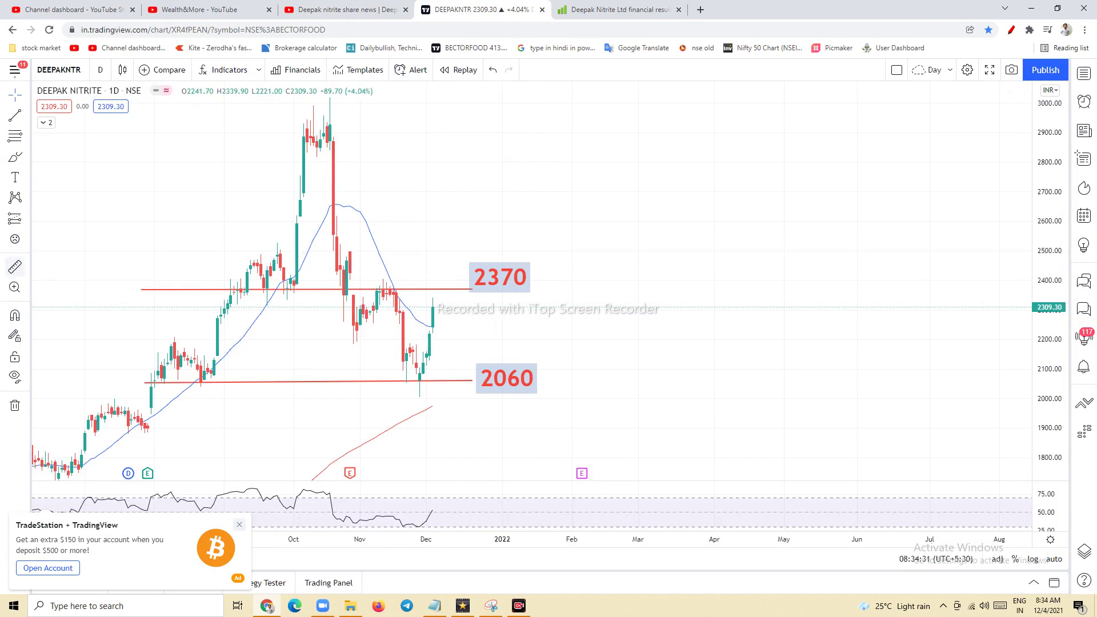
- Measure the roughly 12% rally from the 2070 low and brush a green upward path after the latest candle
{"action": "left_click", "coordinate": [432, 379]}
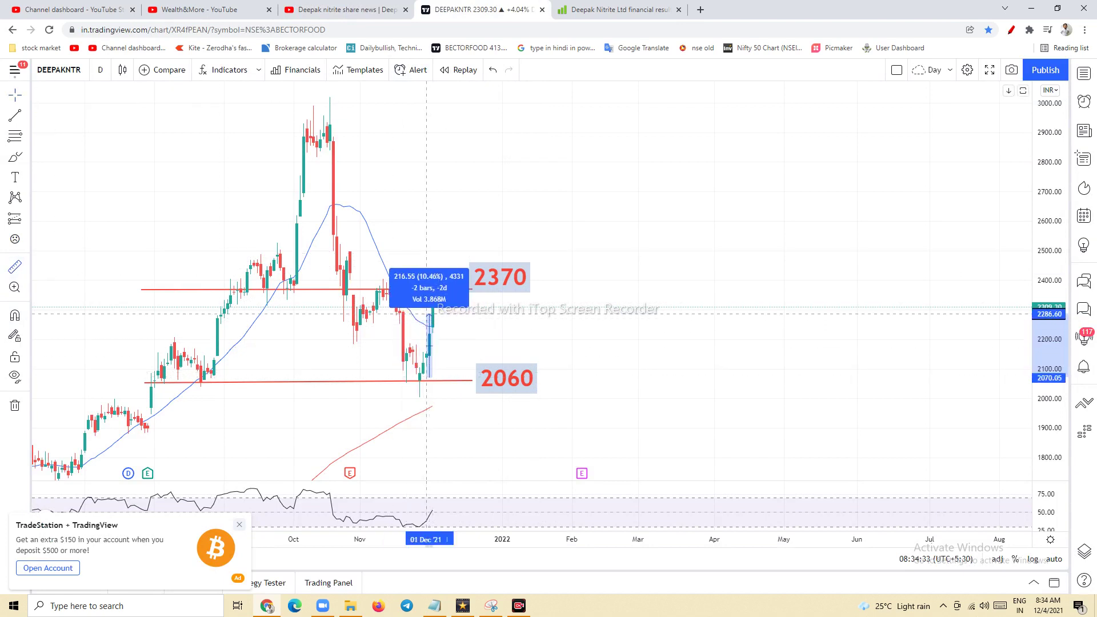
{"action": "left_click", "coordinate": [433, 302]}
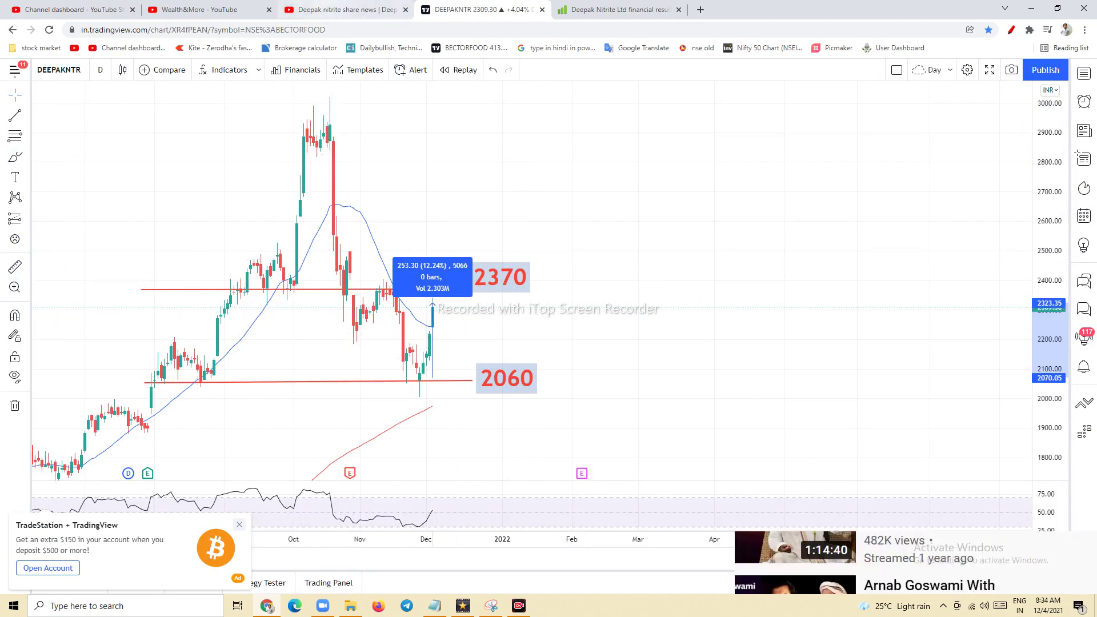
{"action": "left_click", "coordinate": [342, 10]}
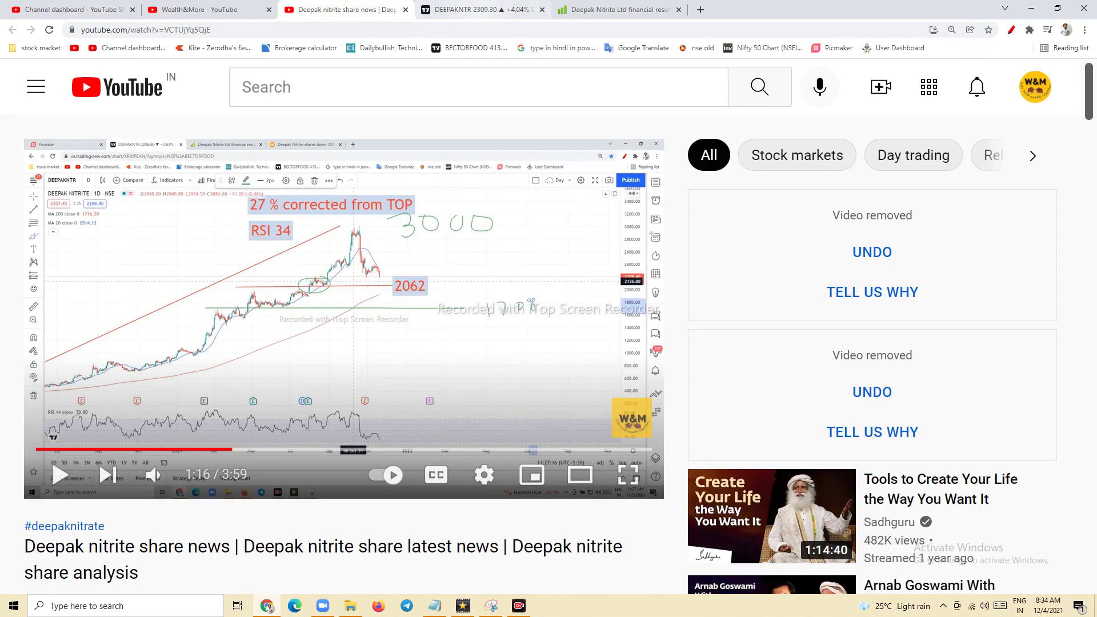
{"action": "key", "text": "ctrl+Tab"}
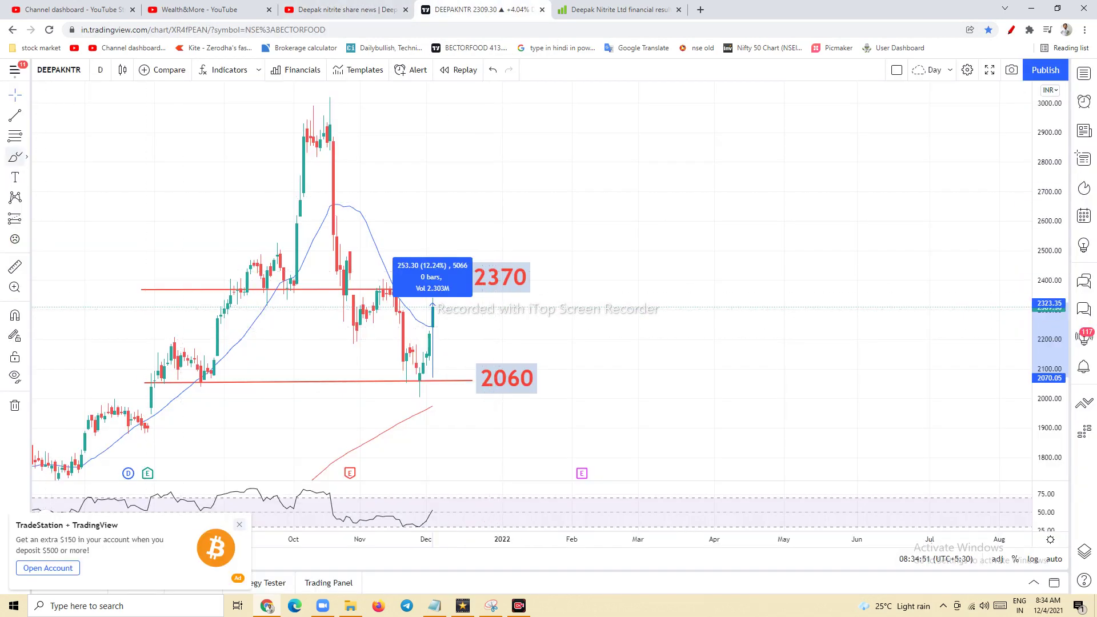
{"action": "left_click_drag", "start_coordinate": [438, 343], "coordinate": [489, 325]}
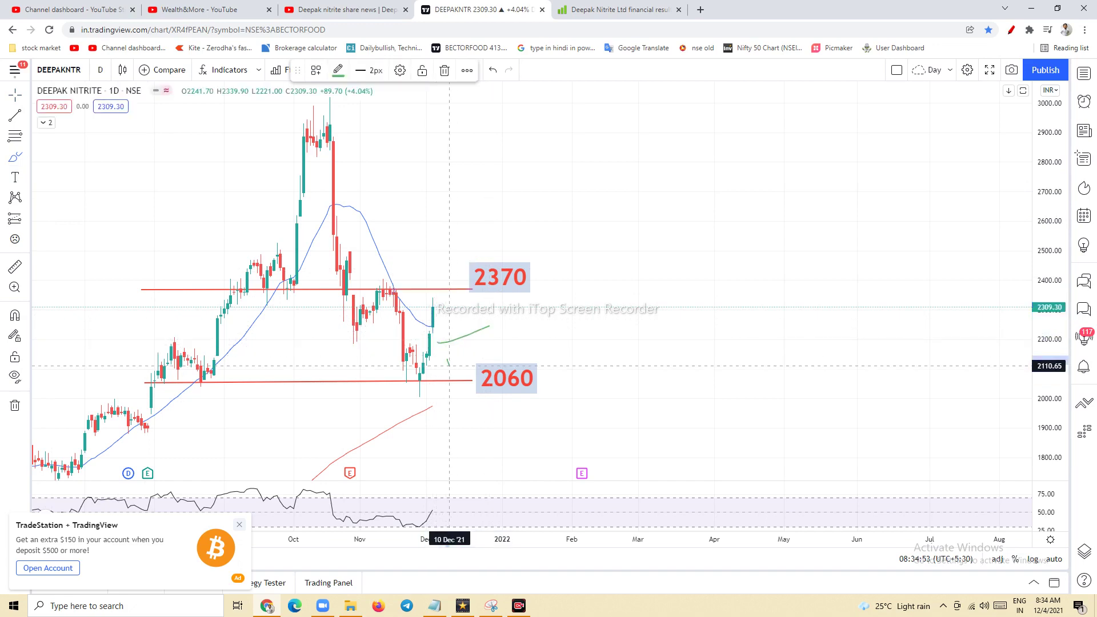
- Sketch a second short green path below the first and compare it with the analysis video
{"action": "left_click_drag", "start_coordinate": [450, 365], "coordinate": [472, 351]}
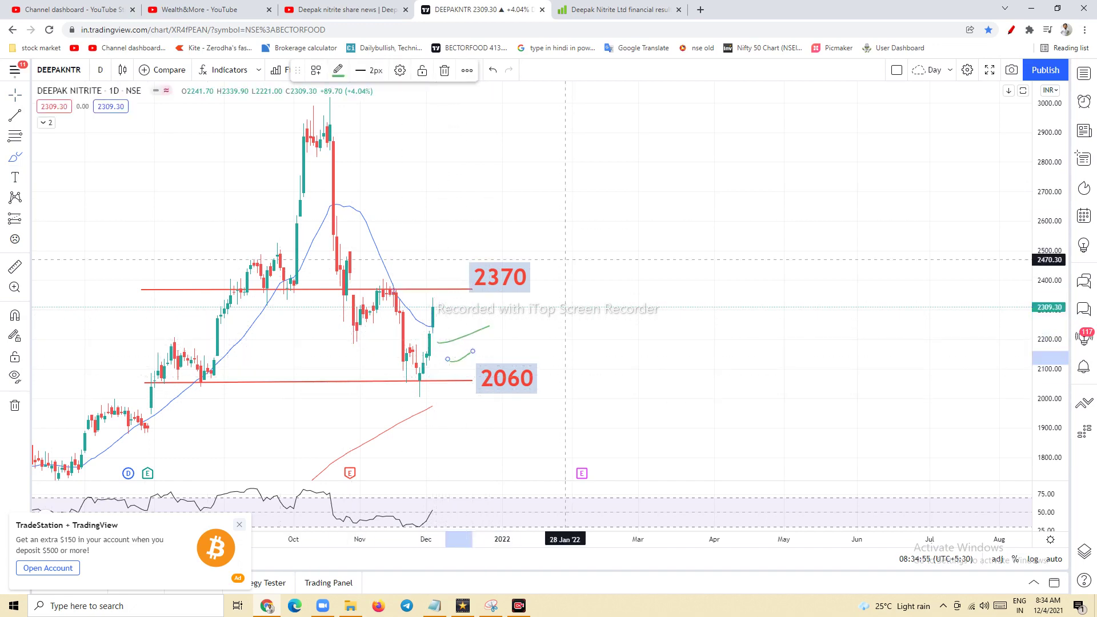
{"action": "left_click", "coordinate": [344, 9]}
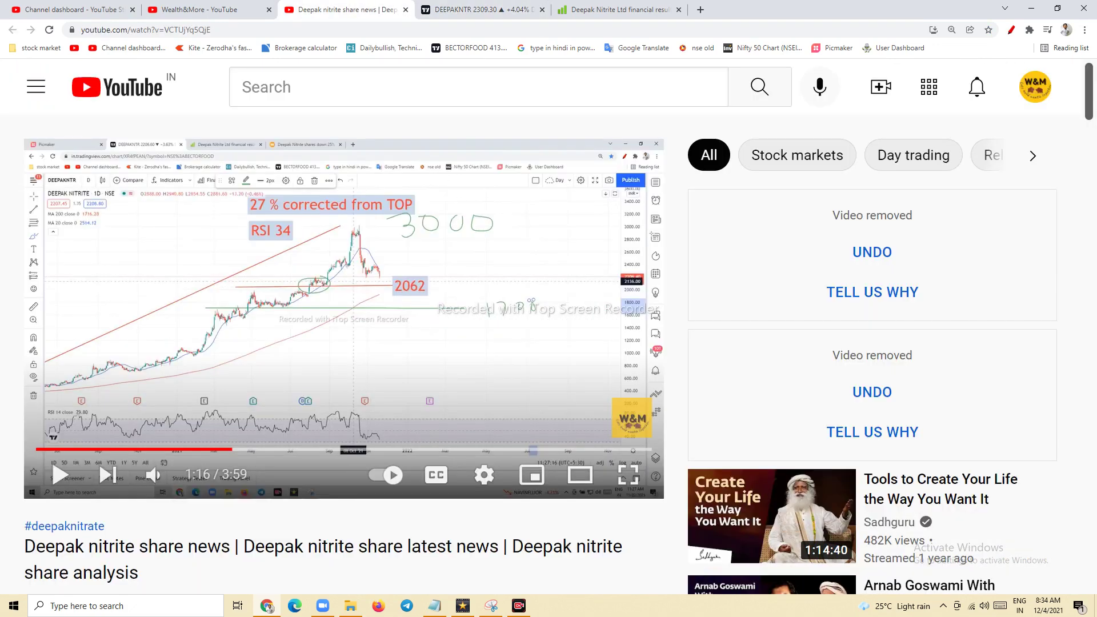
{"action": "left_click", "coordinate": [475, 10]}
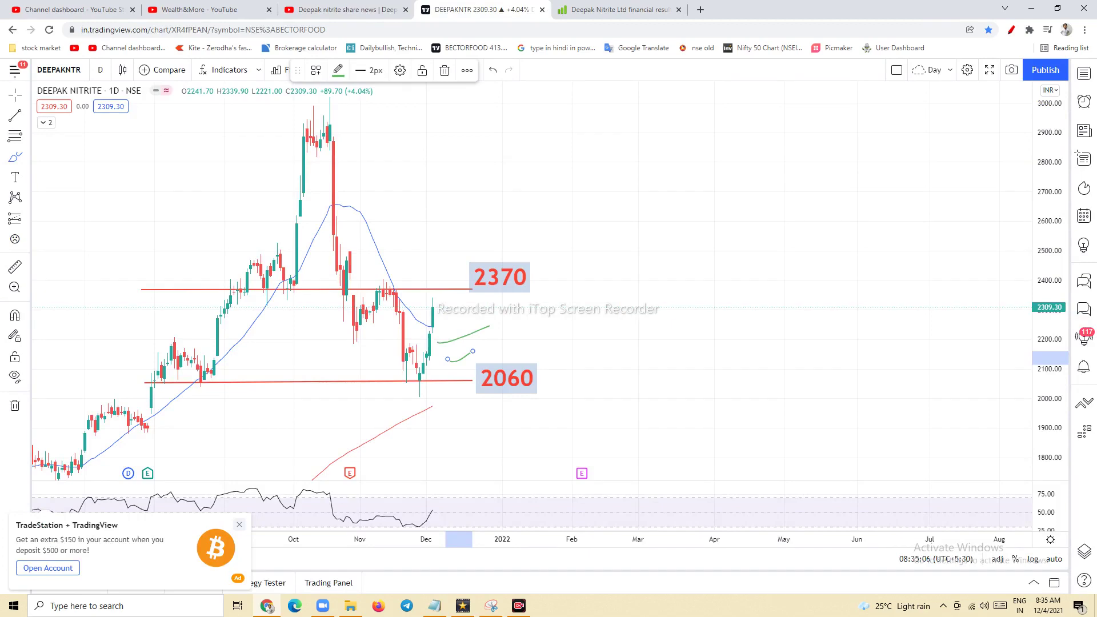
- Recheck the video, then draw a steep green rise from below 2060
{"action": "left_click", "coordinate": [343, 9]}
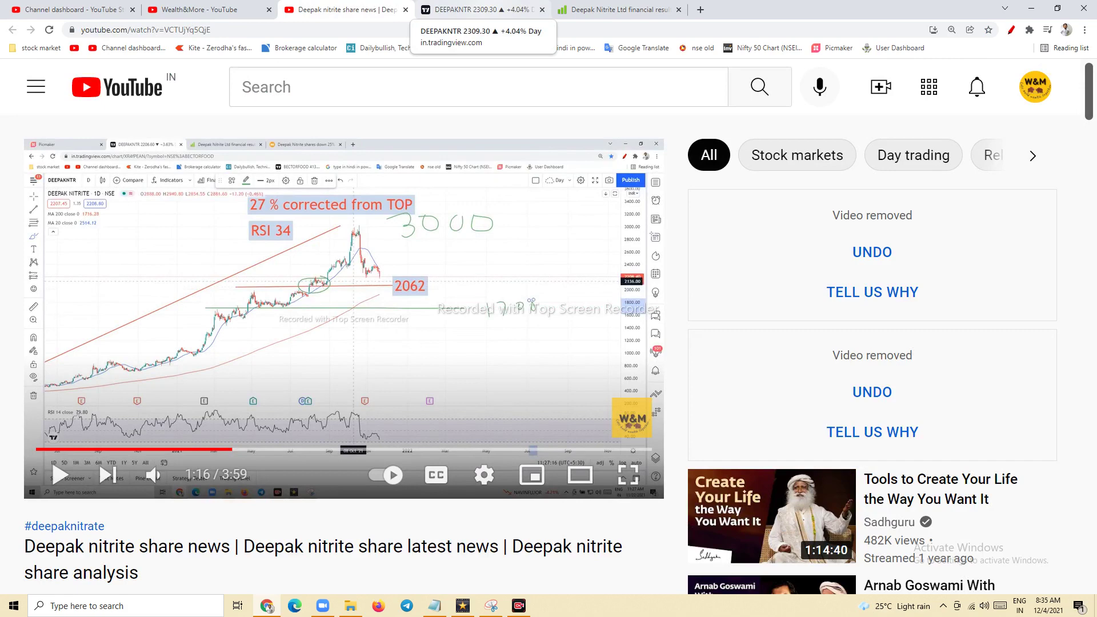
{"action": "left_click", "coordinate": [480, 9]}
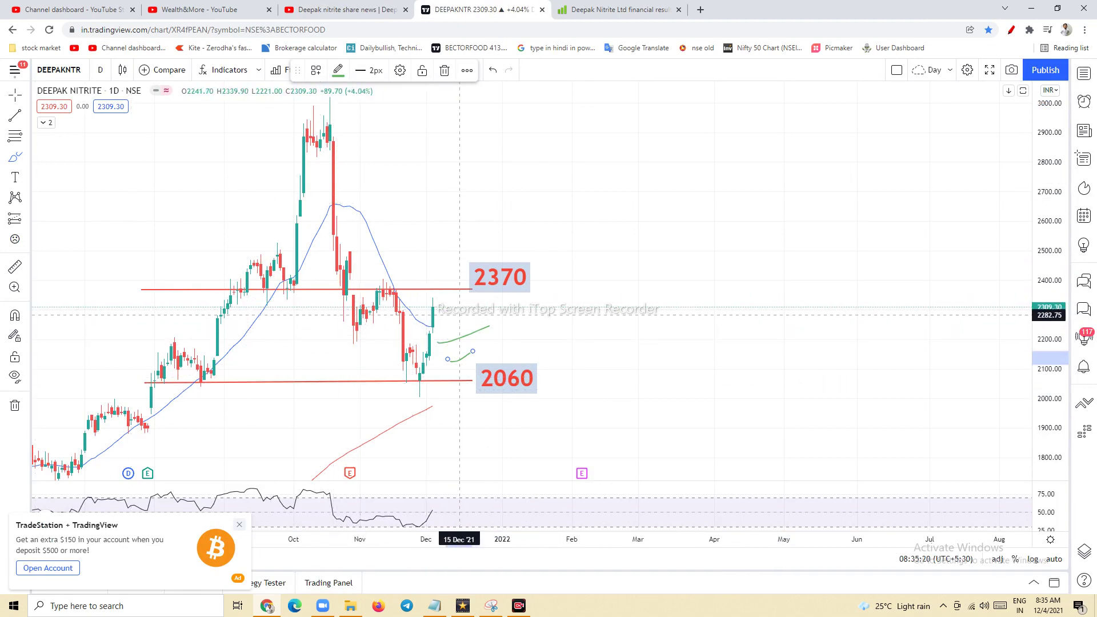
{"action": "mouse_move", "coordinate": [416, 415]}
{"action": "left_mouse_down"}
{"action": "mouse_move", "coordinate": [460, 318]}
{"action": "mouse_move", "coordinate": [472, 332]}
{"action": "left_mouse_up"}
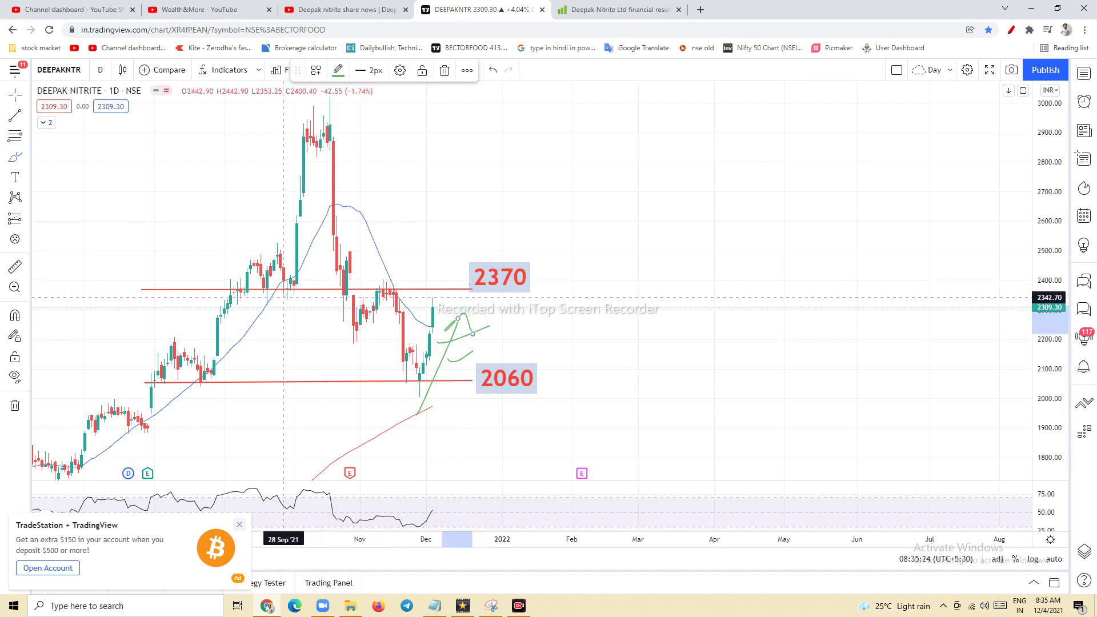
- Draw a green breakout path above 2370 and a green V over the October–November swing
{"action": "left_click_drag", "start_coordinate": [440, 278], "coordinate": [485, 249]}
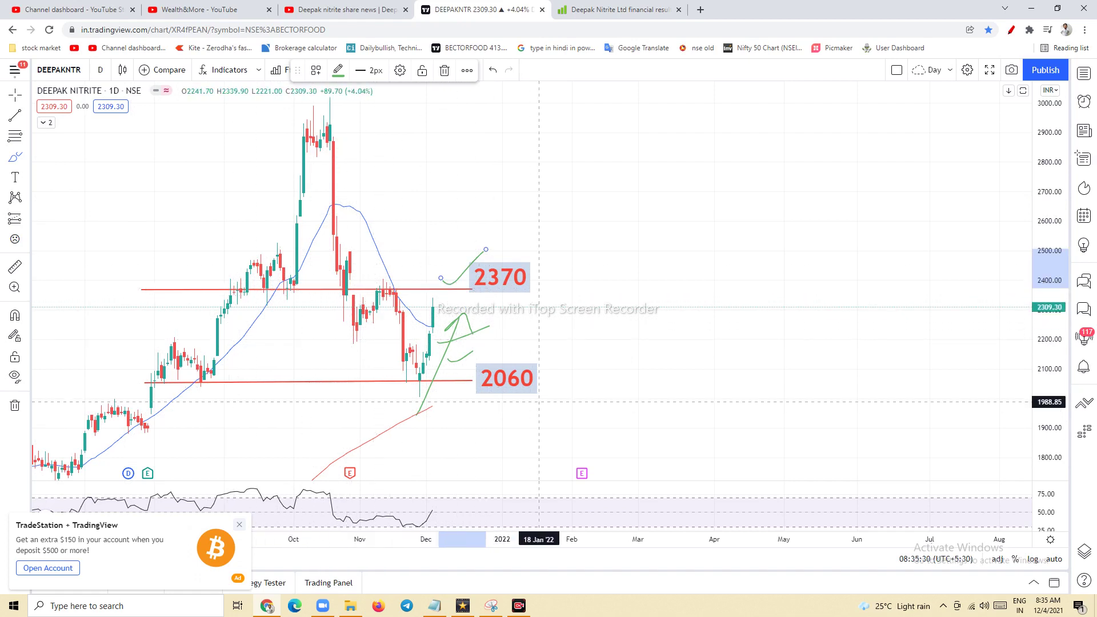
{"action": "left_click", "coordinate": [244, 291]}
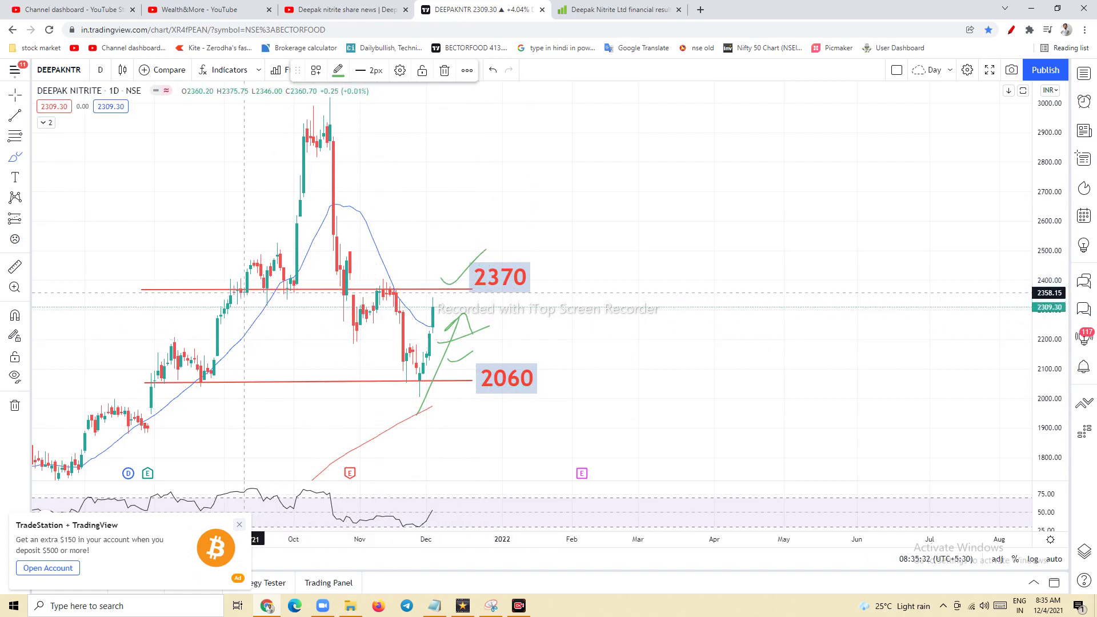
{"action": "mouse_move", "coordinate": [244, 292]}
{"action": "left_mouse_down"}
{"action": "mouse_move", "coordinate": [316, 290]}
{"action": "mouse_move", "coordinate": [334, 365]}
{"action": "mouse_move", "coordinate": [390, 284]}
{"action": "mouse_move", "coordinate": [416, 370]}
{"action": "left_mouse_up"}
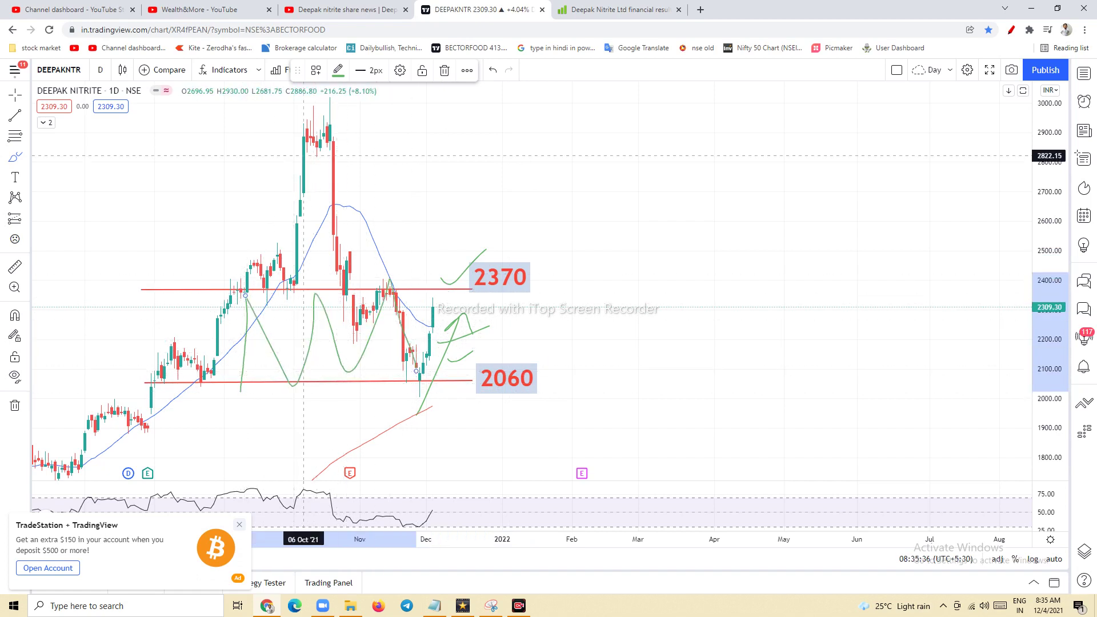
- Brush sloping and flat green lines across the October peak, plus paths toward 2060 and 2600
{"action": "left_click_drag", "start_coordinate": [236, 122], "coordinate": [452, 150]}
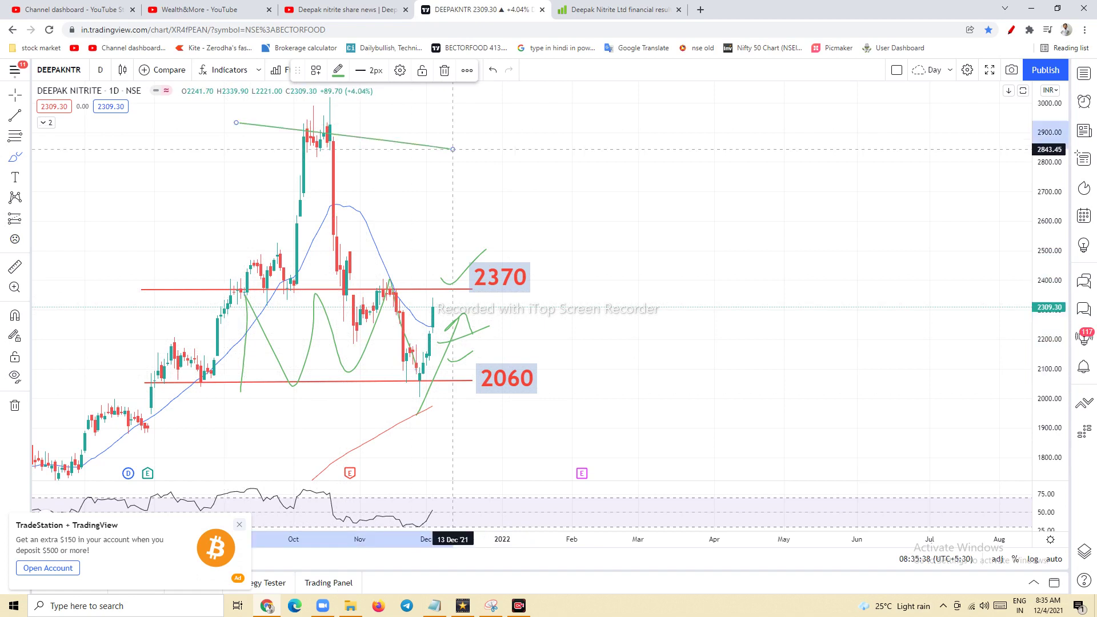
{"action": "left_click_drag", "start_coordinate": [196, 129], "coordinate": [379, 125]}
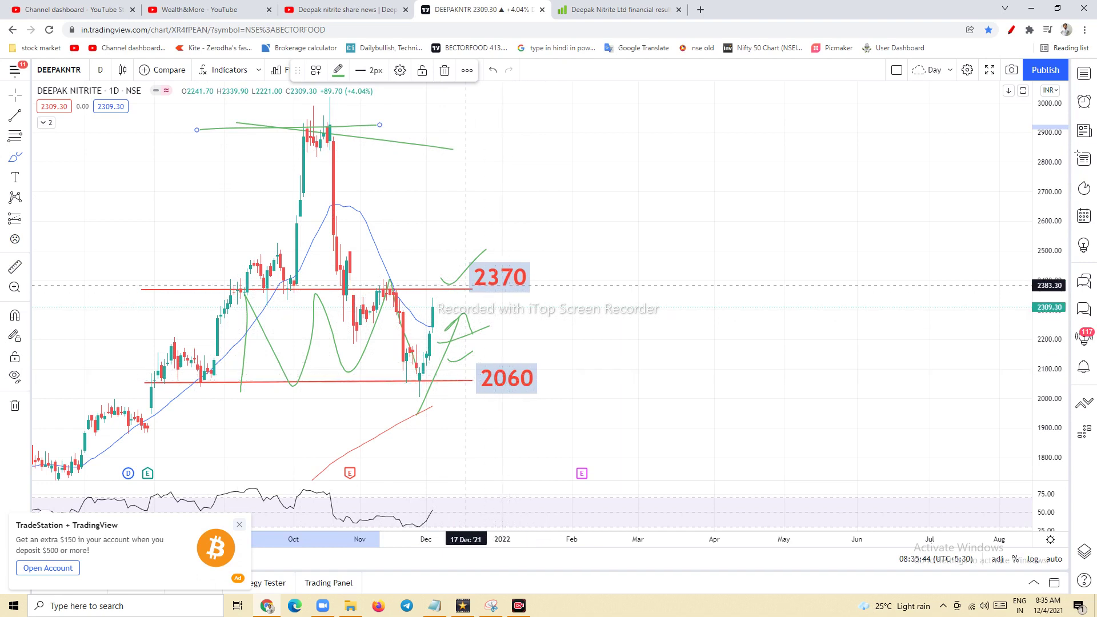
{"action": "left_click_drag", "start_coordinate": [464, 293], "coordinate": [509, 369]}
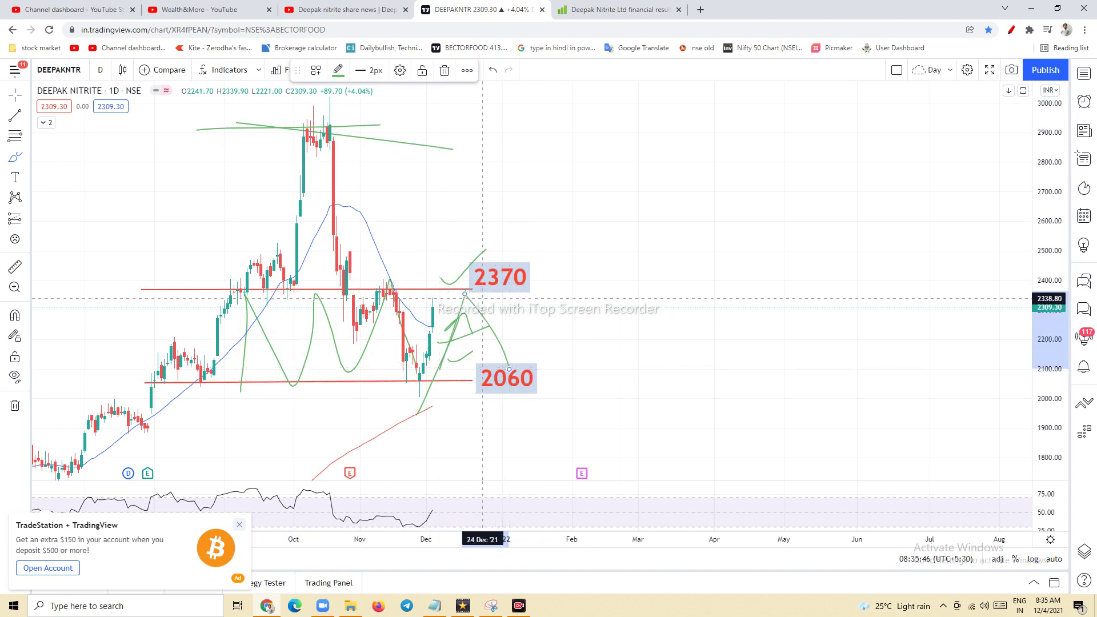
{"action": "mouse_move", "coordinate": [483, 300]}
{"action": "left_mouse_down"}
{"action": "mouse_move", "coordinate": [564, 294]}
{"action": "mouse_move", "coordinate": [553, 216]}
{"action": "mouse_move", "coordinate": [565, 243]}
{"action": "left_mouse_up"}
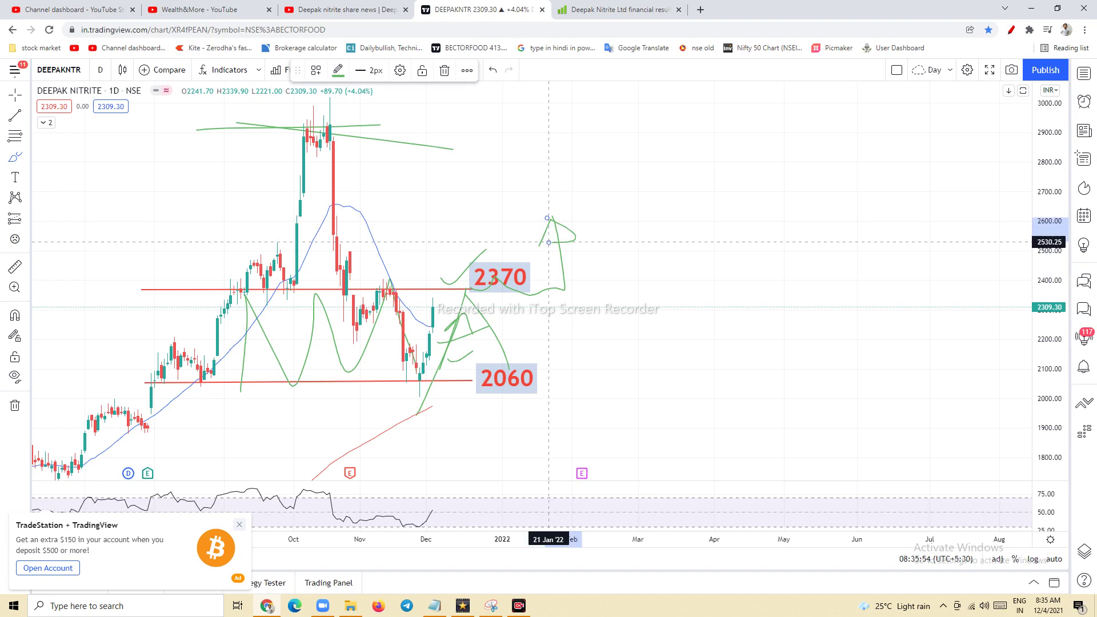
- Tick the 2370 level, draw a long green horizontal line near 2200, and handwrite 2200
{"action": "left_click_drag", "start_coordinate": [437, 286], "coordinate": [426, 291]}
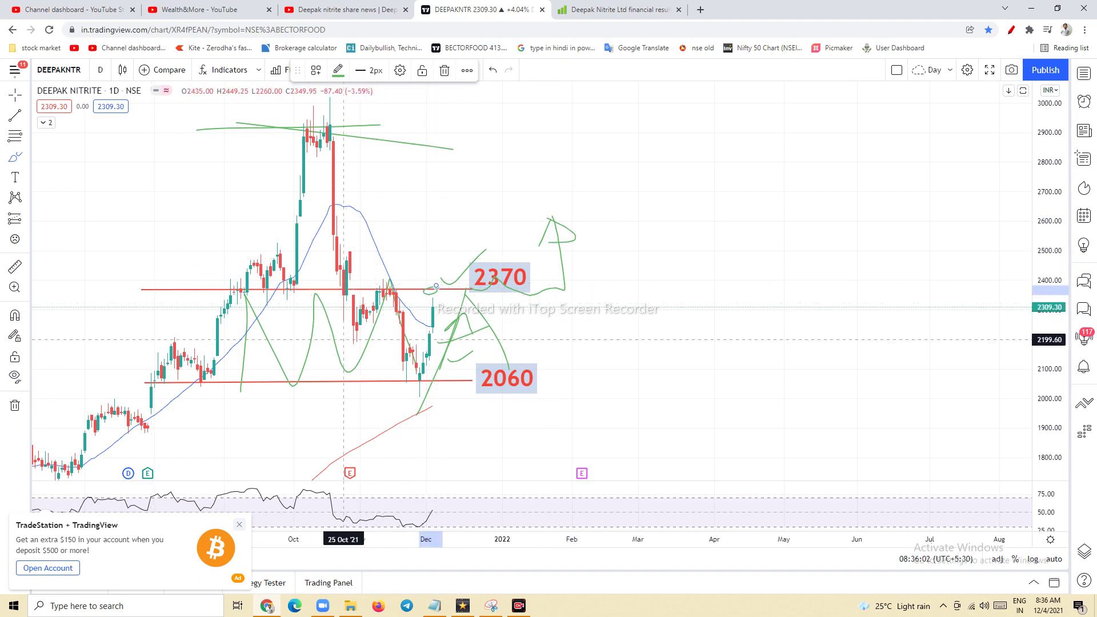
{"action": "mouse_move", "coordinate": [158, 337]}
{"action": "left_mouse_down"}
{"action": "mouse_move", "coordinate": [664, 327]}
{"action": "mouse_move", "coordinate": [644, 330]}
{"action": "left_mouse_up"}
{"action": "left_click_drag", "start_coordinate": [694, 302], "coordinate": [693, 332]}
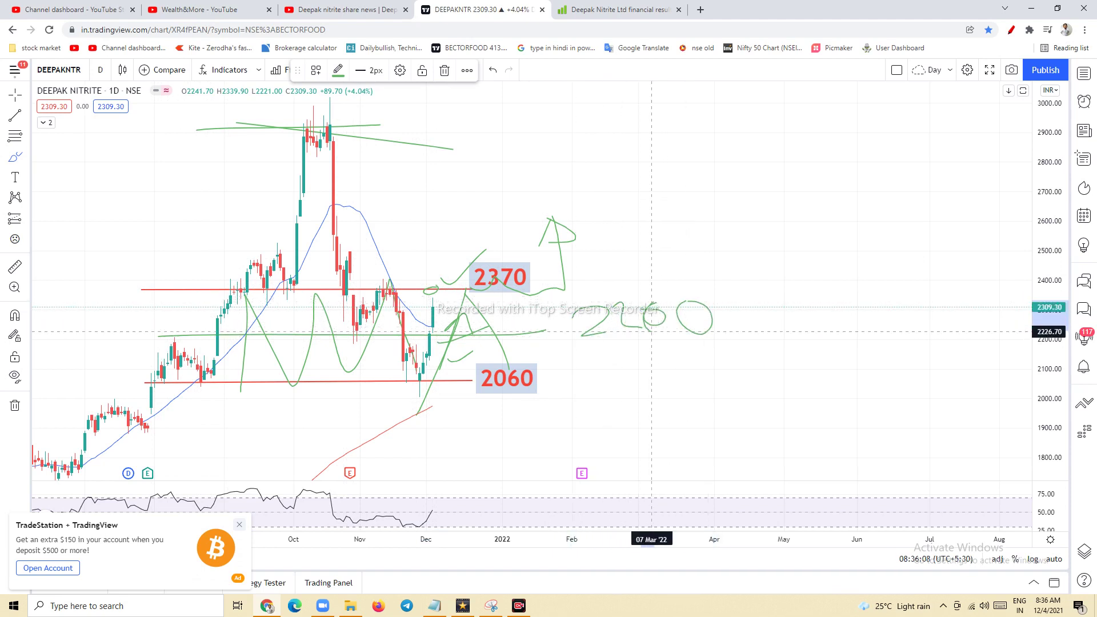